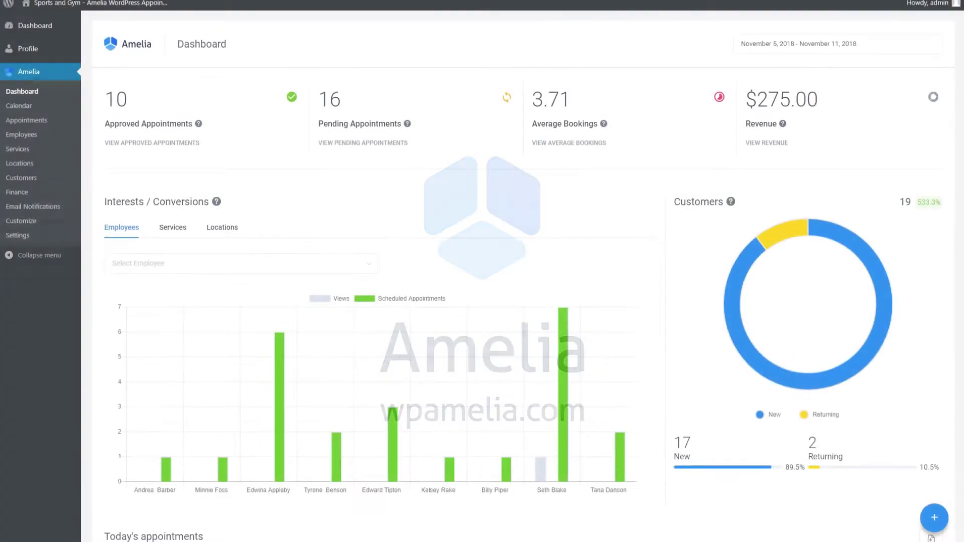
Switch the date range to November 12–18, 2018, then back to November 5–11, 2018.
scroll(524, 272, down, 2)
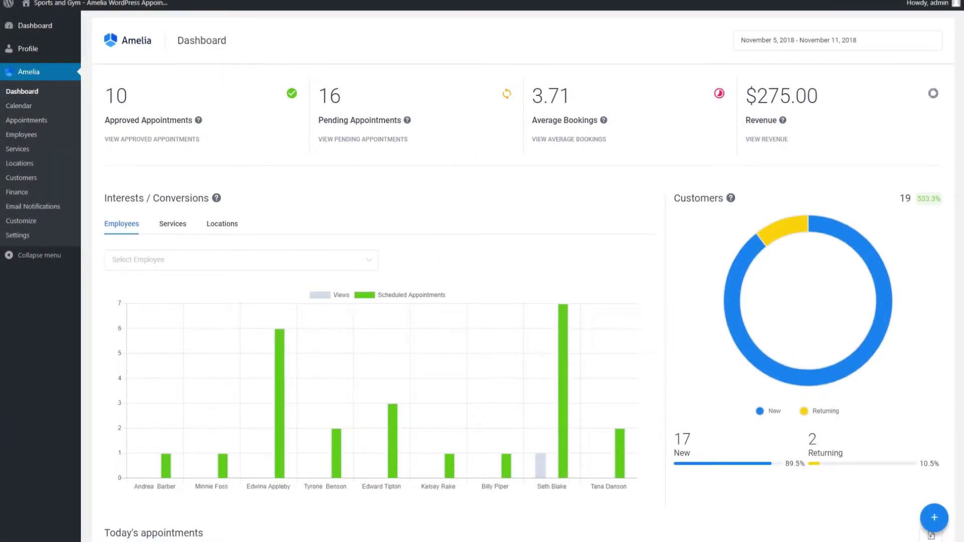
scroll(525, 273, down, 2)
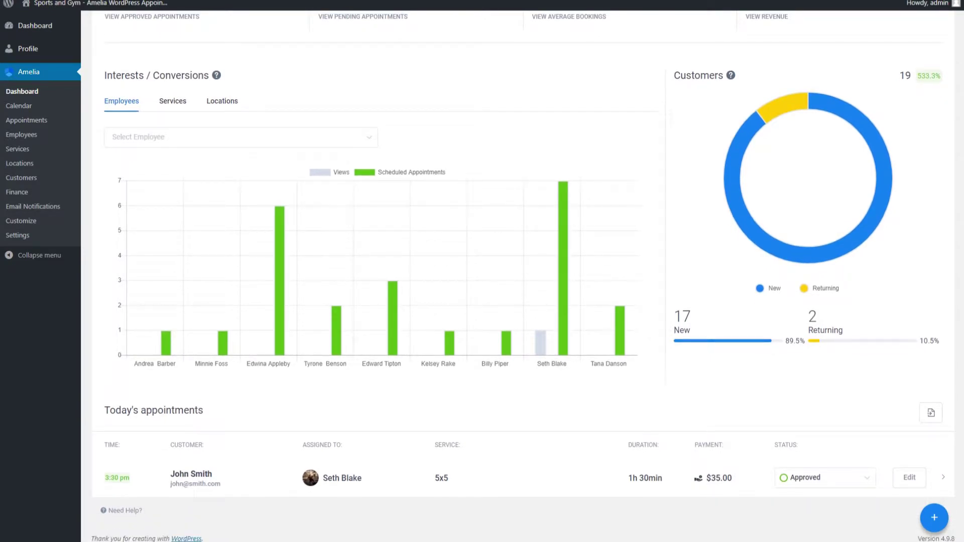
scroll(523, 270, up, 3)
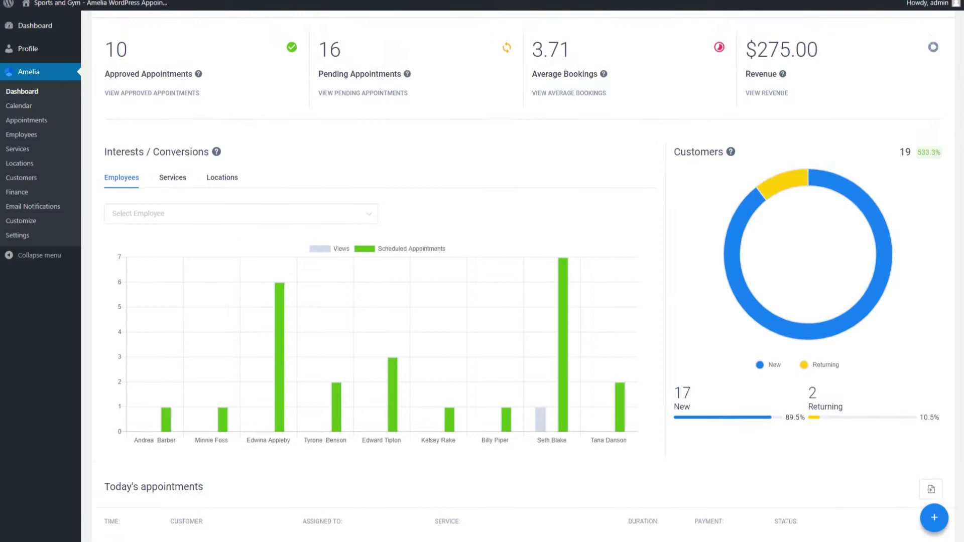
scroll(523, 270, up, 1)
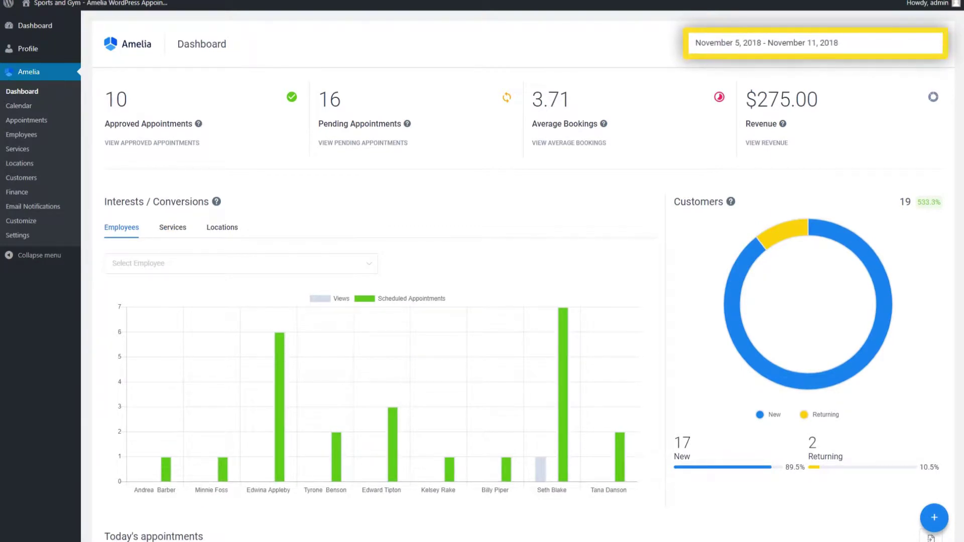
click(934, 49)
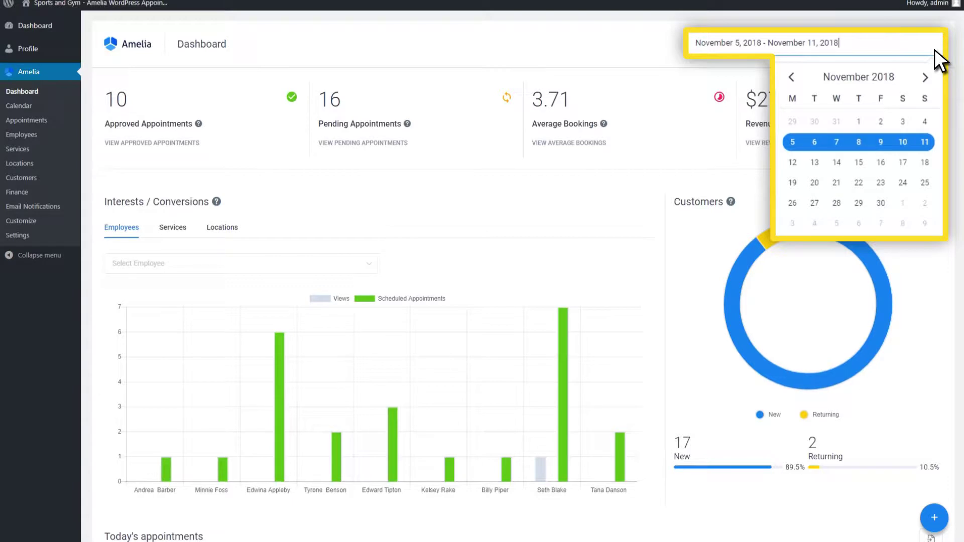
click(792, 162)
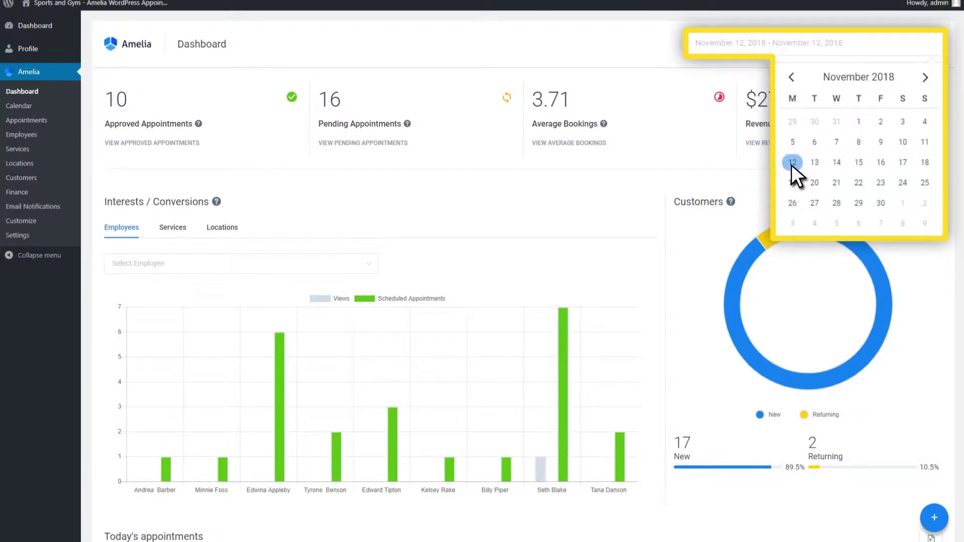
click(925, 162)
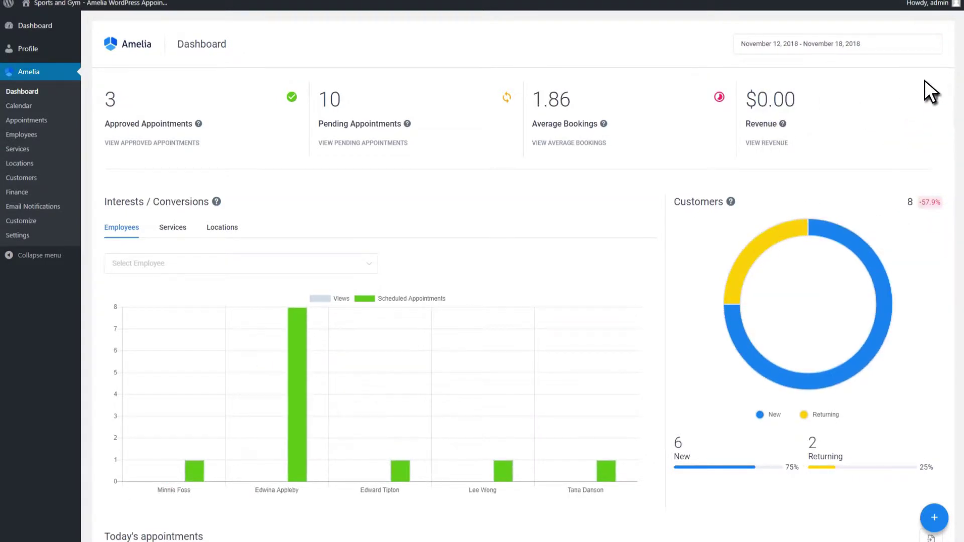
click(923, 50)
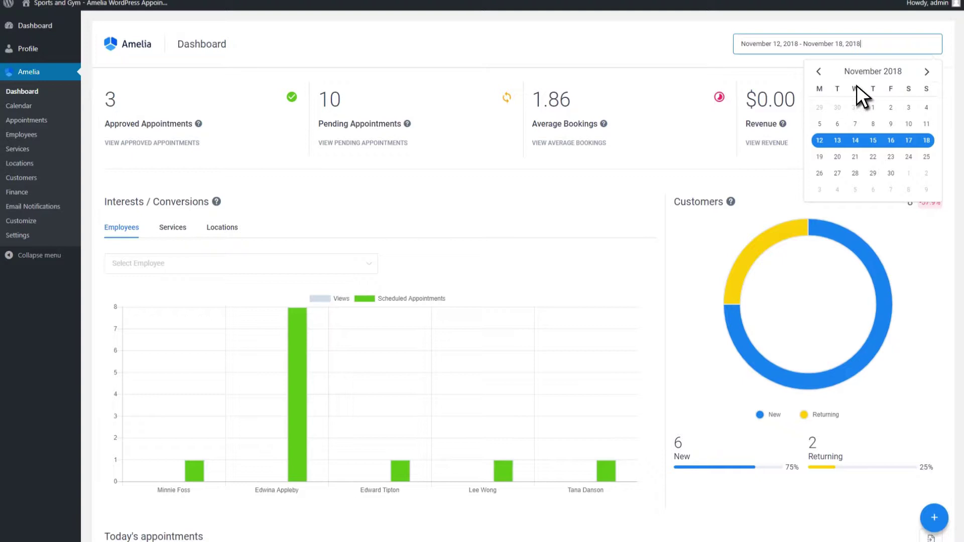
click(818, 125)
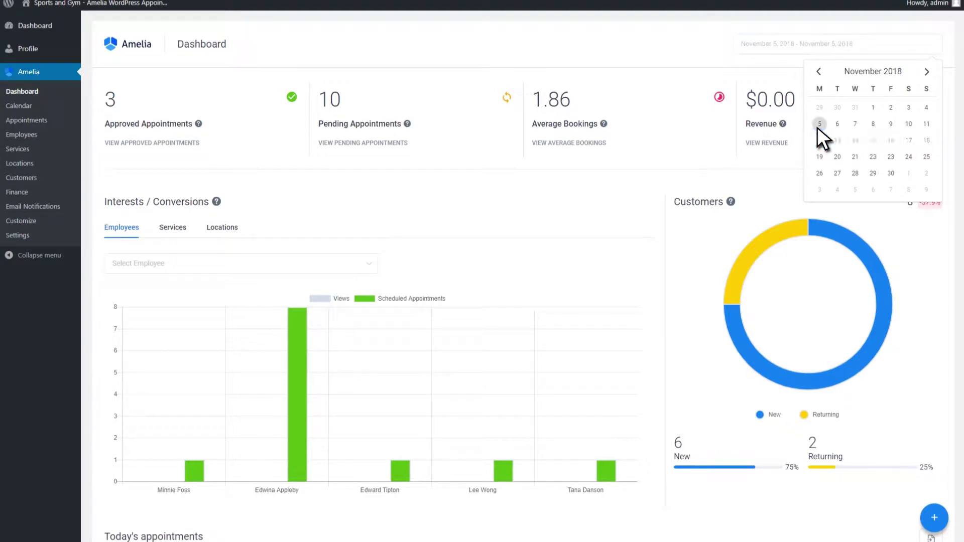
click(926, 125)
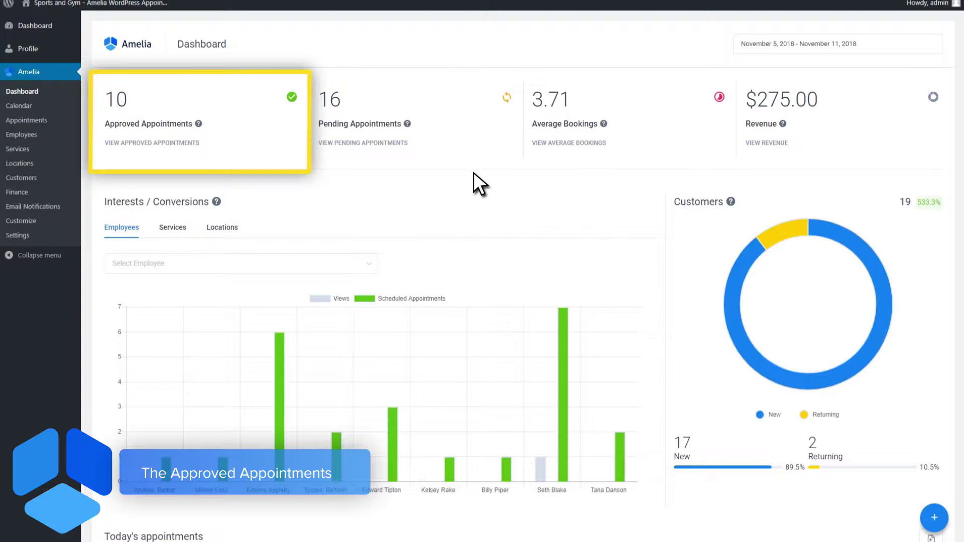
Open the Approved, Pending, Average Bookings and Revenue card detail pages in turn.
click(251, 134)
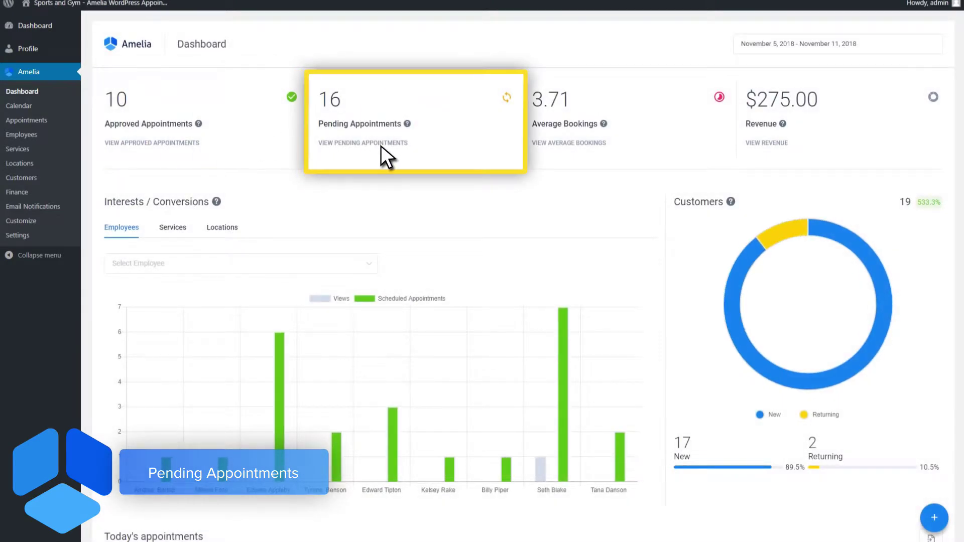
click(474, 164)
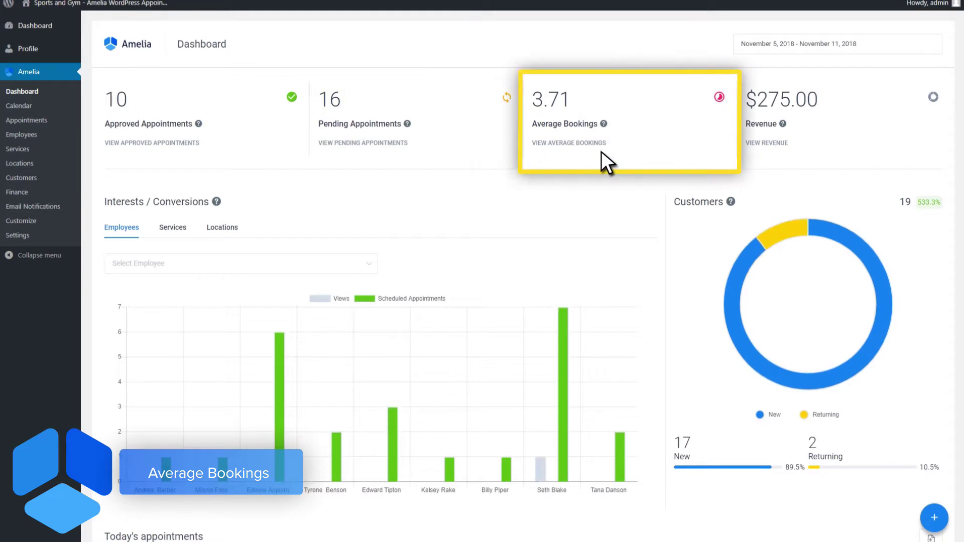
click(694, 154)
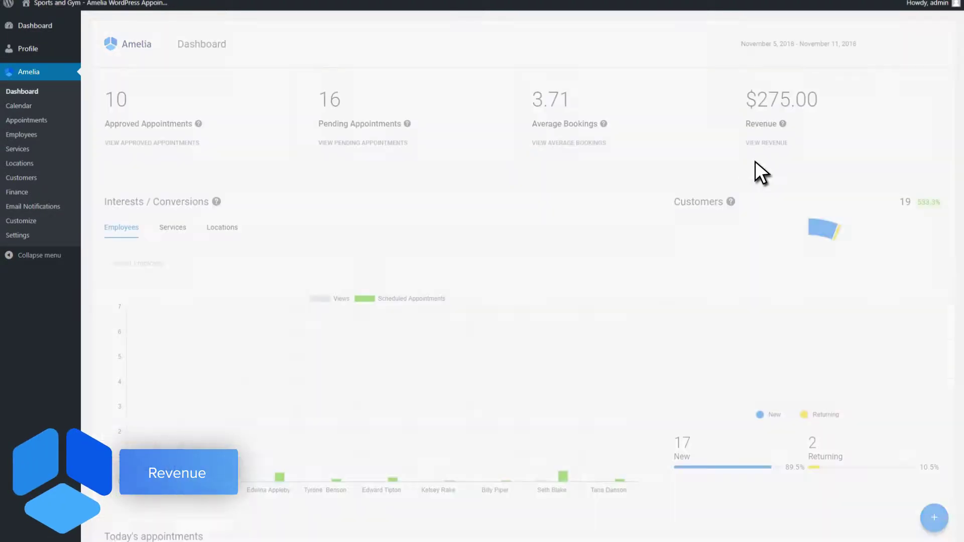
click(844, 160)
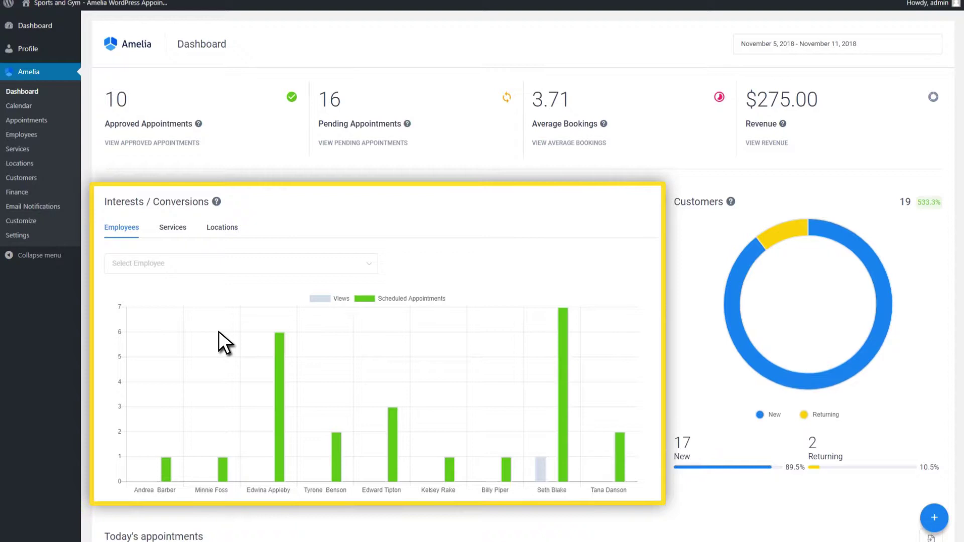
Break the Interests / Conversions chart down by service, with SxS highest at 7.
click(176, 230)
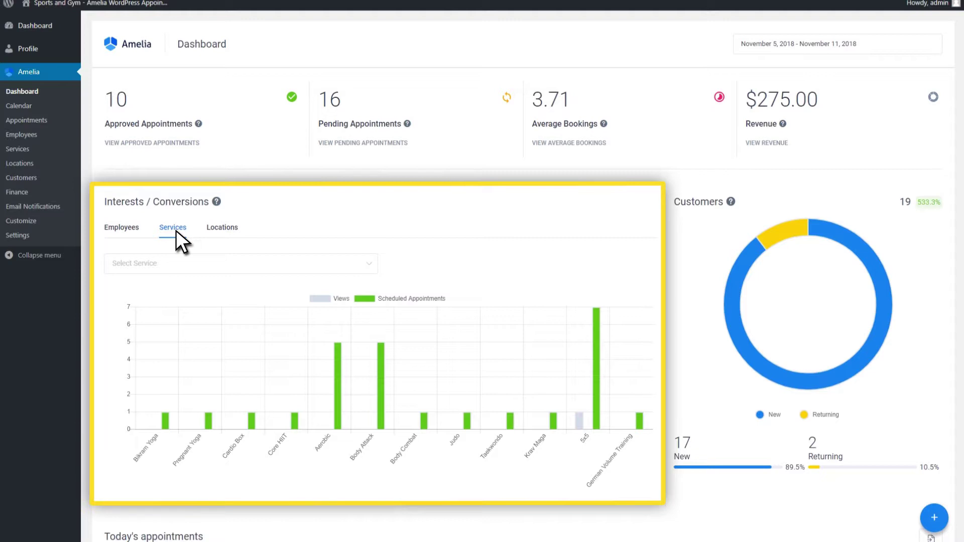
Show the conversions chart by location, with My Location at about 26 appointments.
click(228, 228)
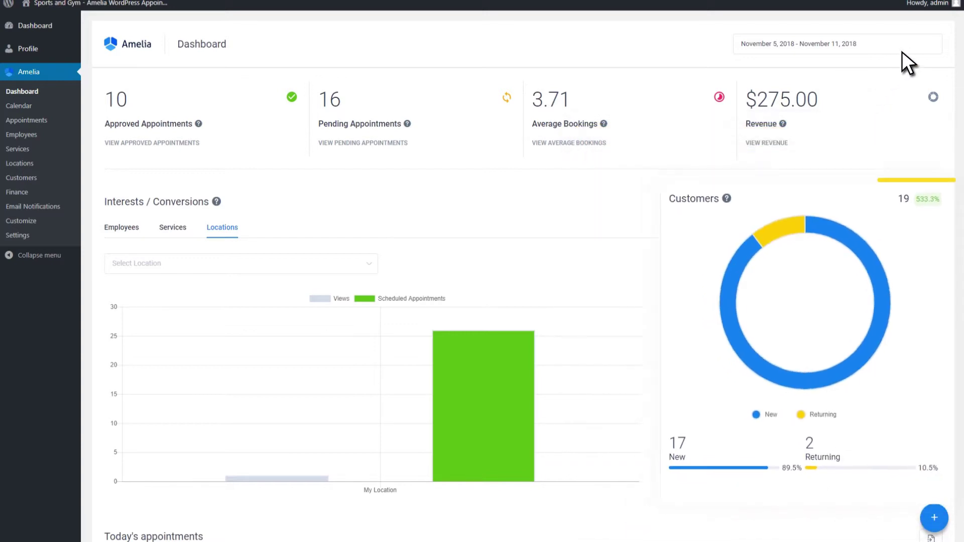
click(923, 43)
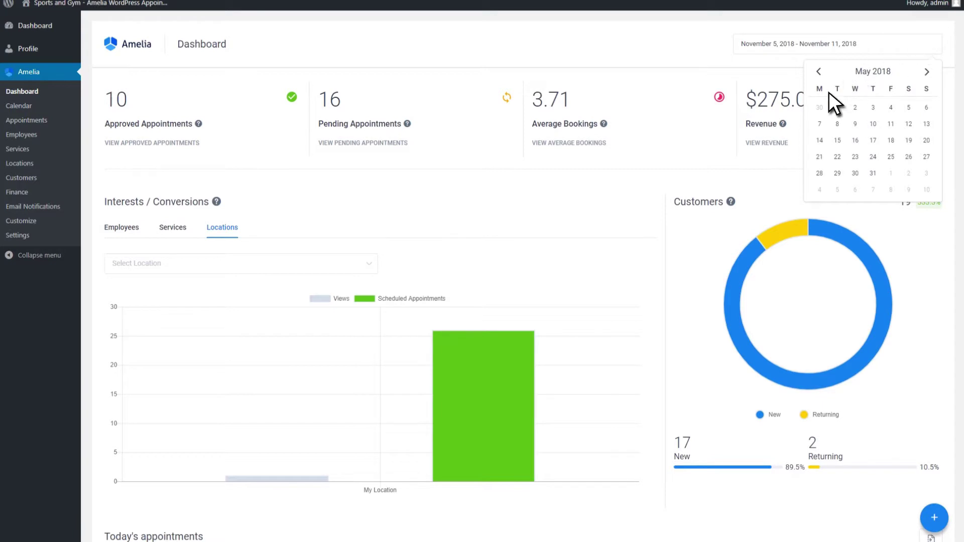
click(819, 140)
click(929, 140)
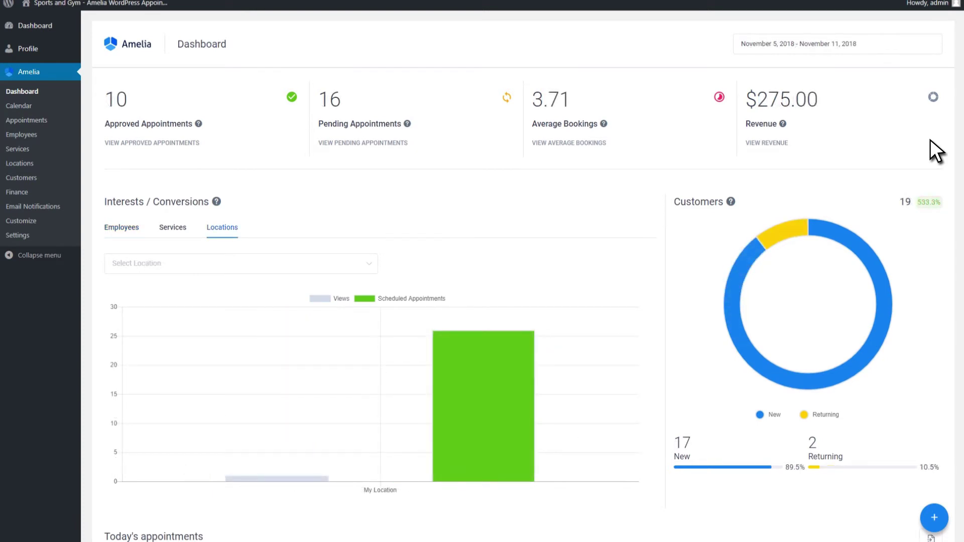
Expand today's 3:30 pm 5x5 appointment and check its status options, leaving it Approved.
scroll(929, 140, down, 3)
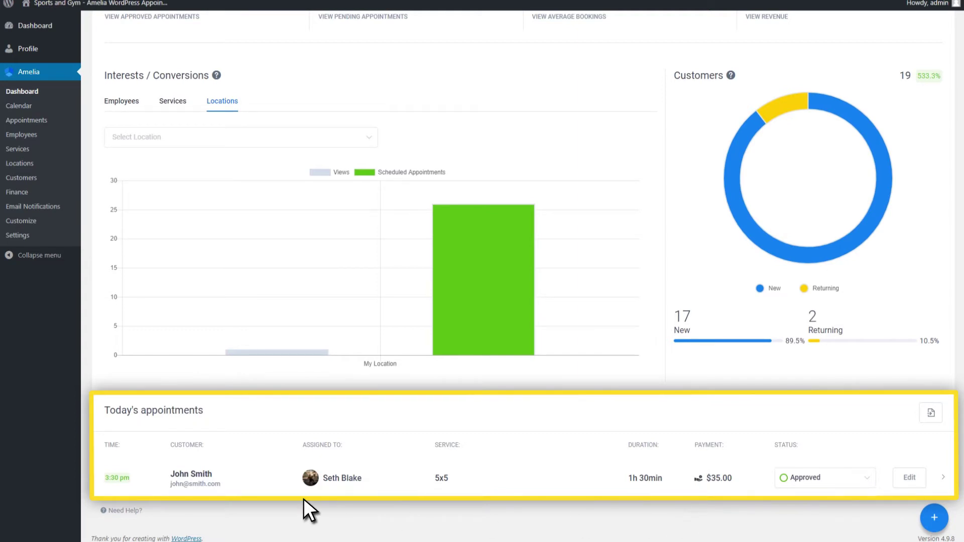
click(217, 485)
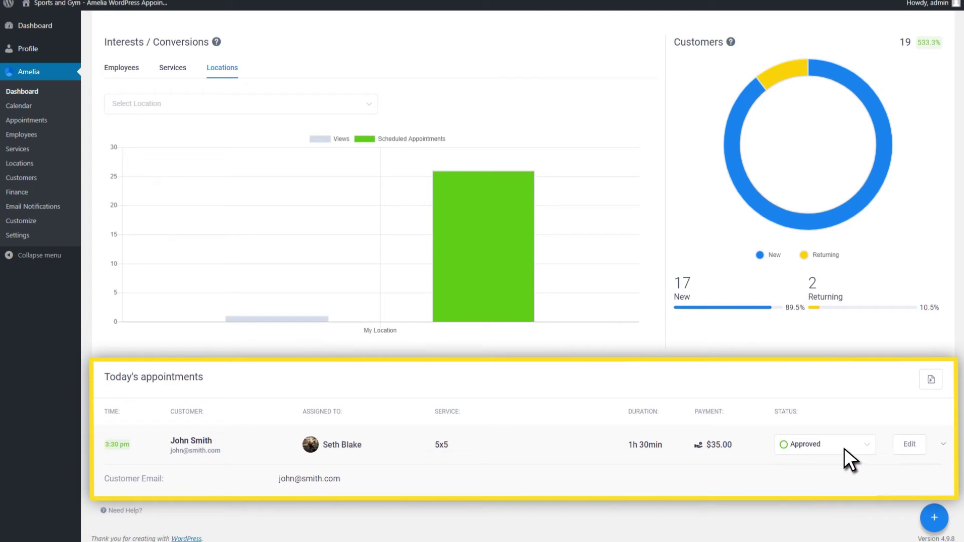
click(867, 445)
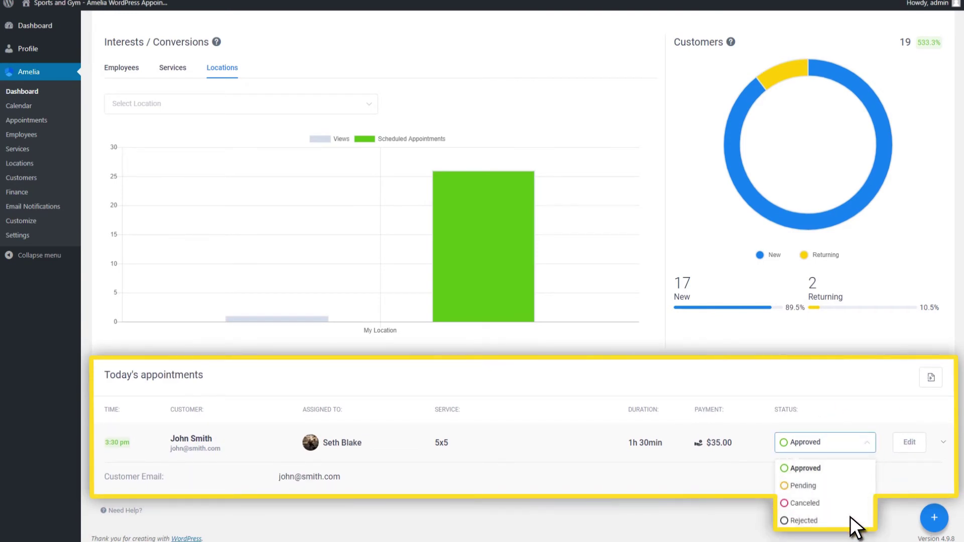
key(Escape)
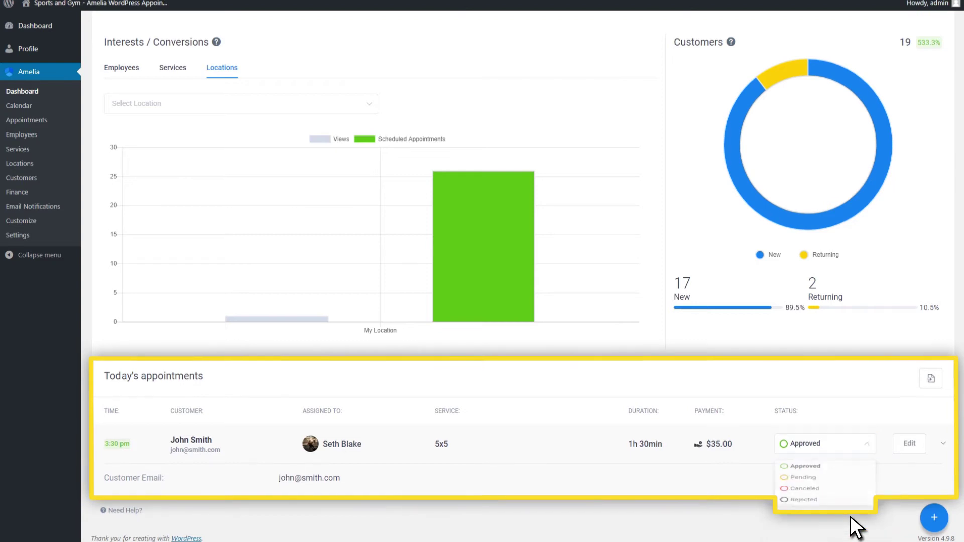
Open today's 5x5 appointment in the edit form, then close it without saving.
click(909, 444)
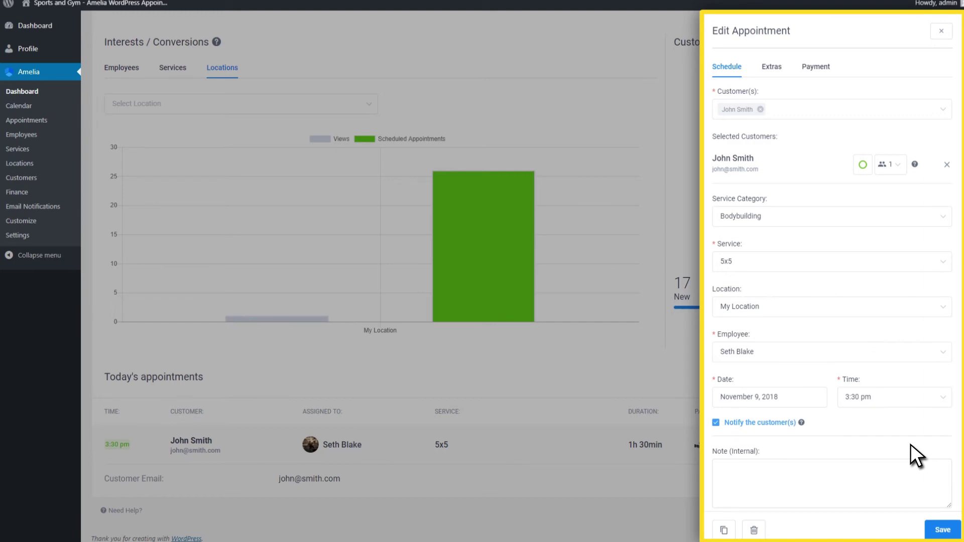
click(941, 30)
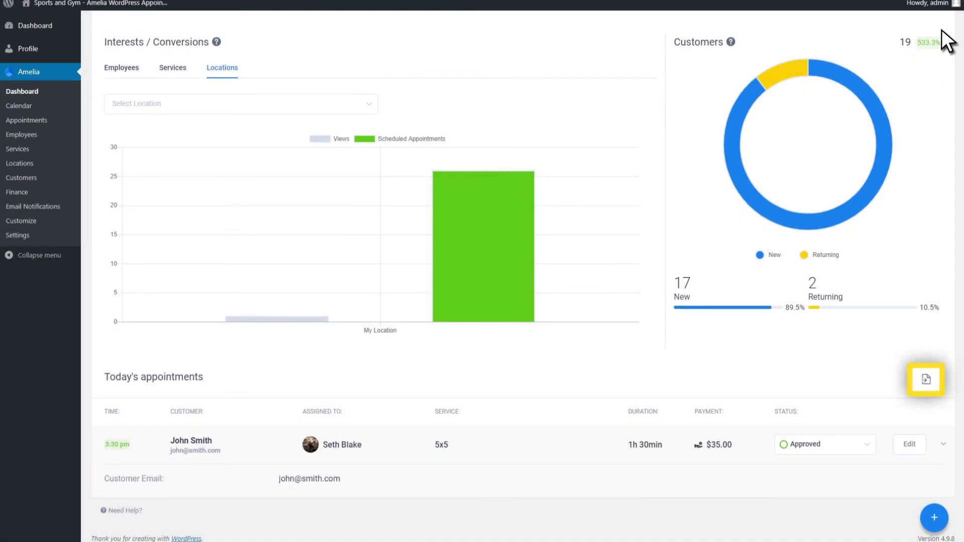
Export today's appointments to appointments.csv and close the CSV window.
click(935, 379)
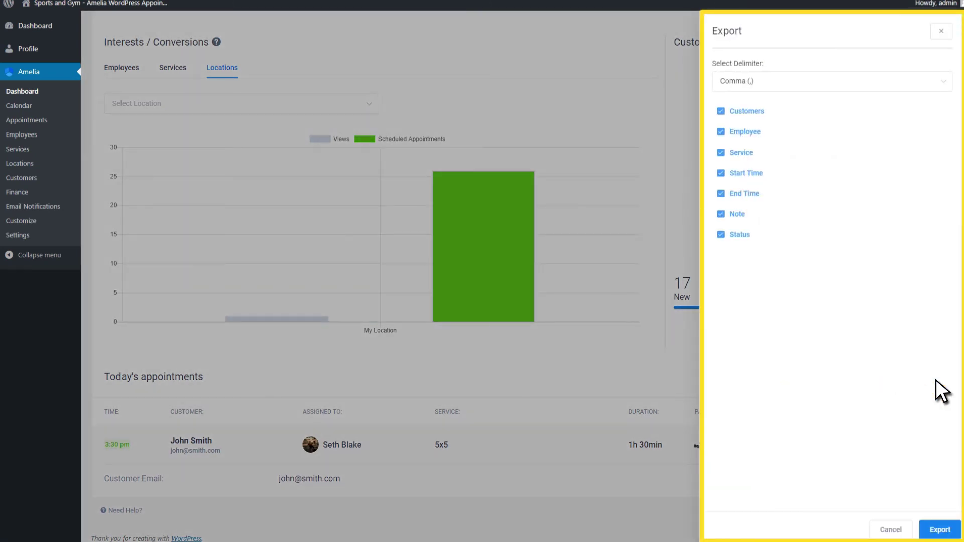
click(945, 529)
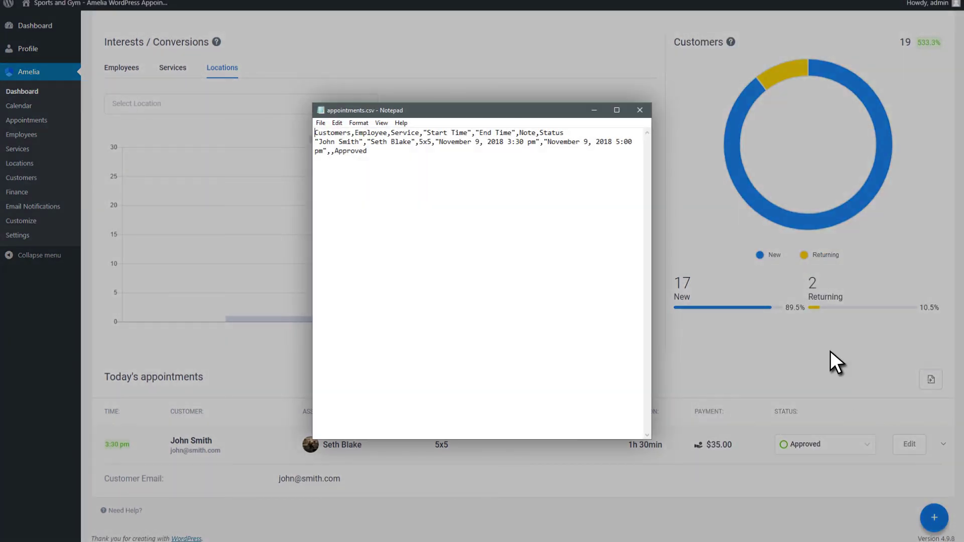
click(643, 112)
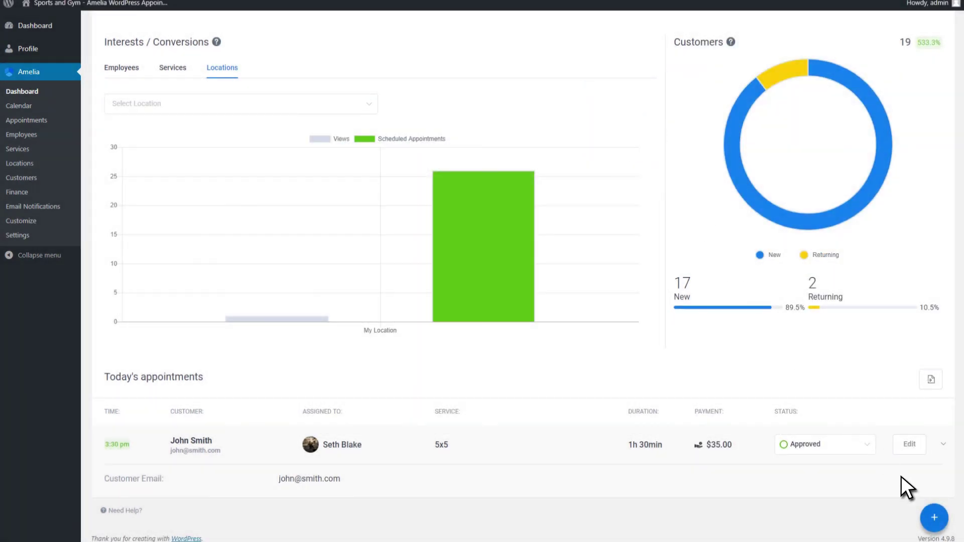
Choose New Appointment from the round + add menu.
click(935, 516)
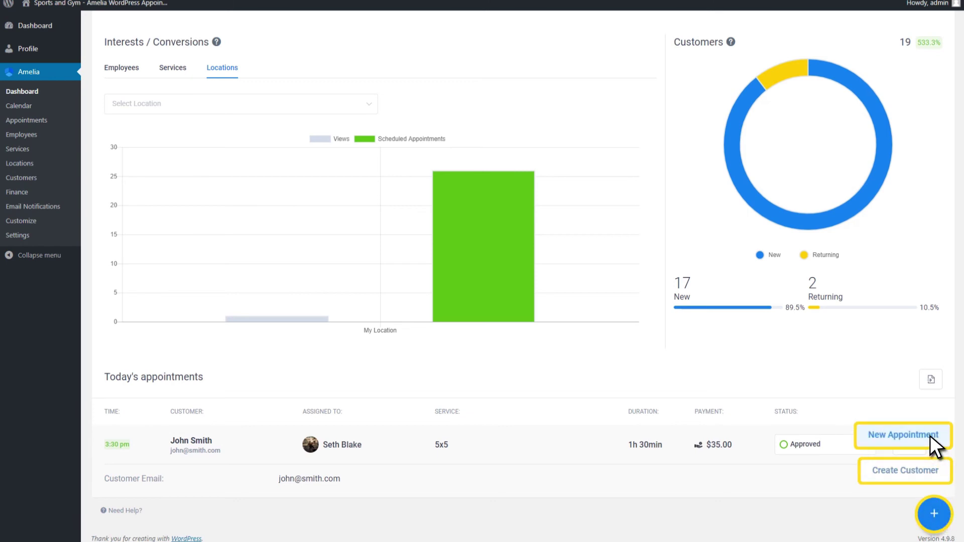
click(929, 435)
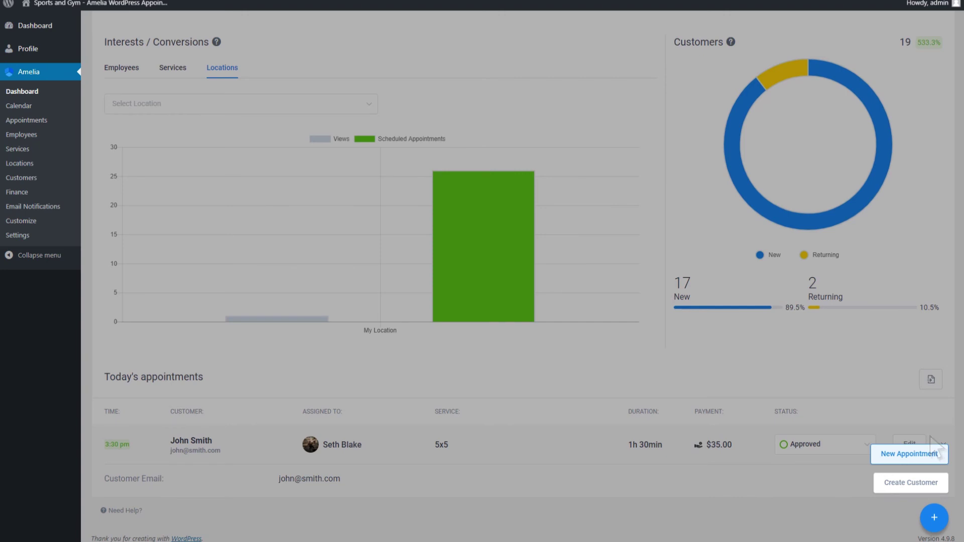